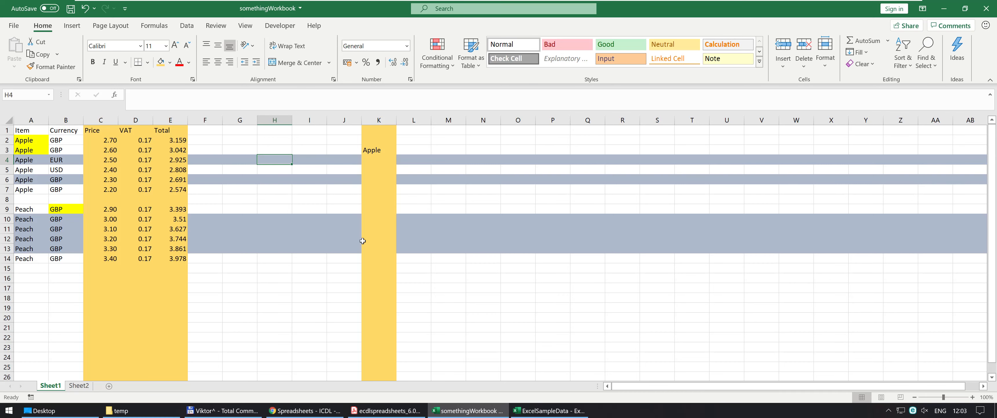
Clear all cell formatting from the whole of Sheet1 while keeping its contents.
{"action": "key", "text": "ctrl+a"}
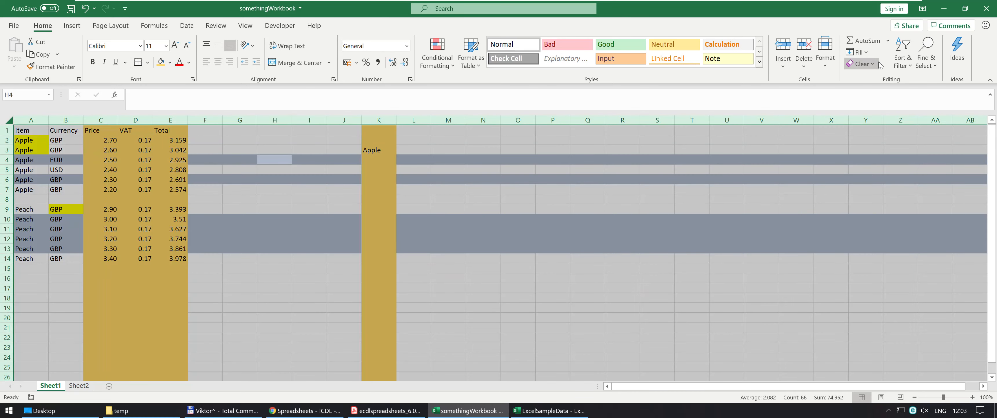
{"action": "left_click", "coordinate": [879, 64]}
{"action": "left_click", "coordinate": [892, 94]}
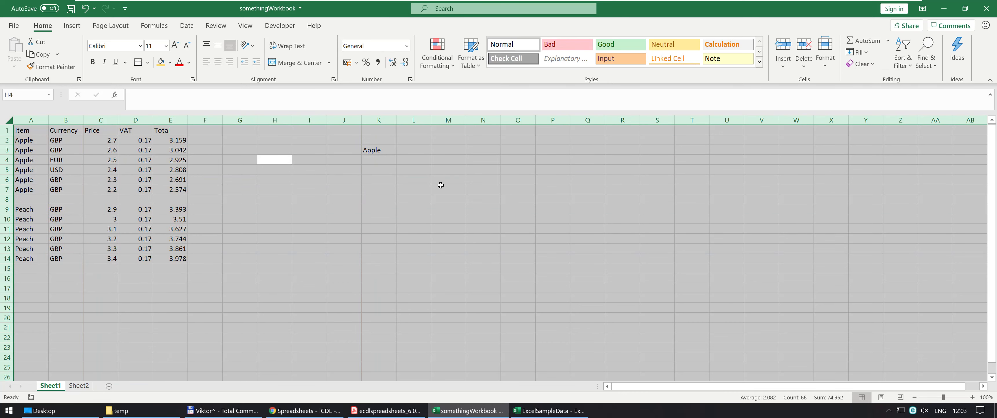
Insert one sheet row above row 2 based on cell G2, and undo the insertion.
{"action": "left_click", "coordinate": [242, 142]}
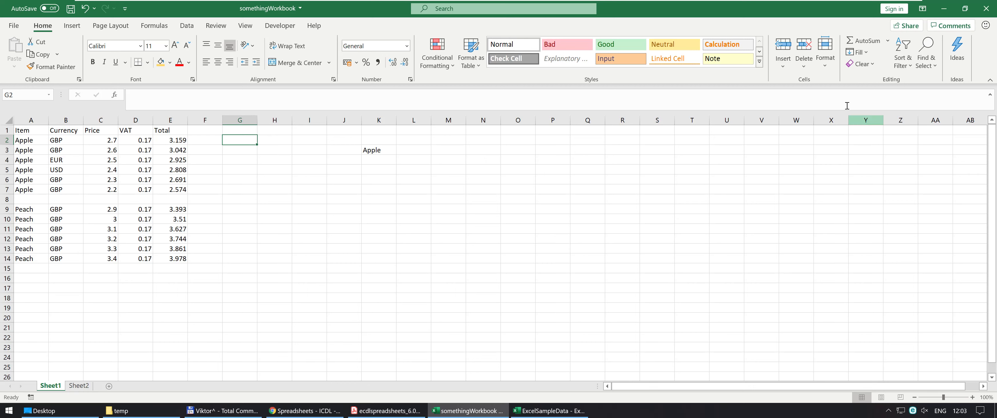
{"action": "left_click", "coordinate": [784, 66]}
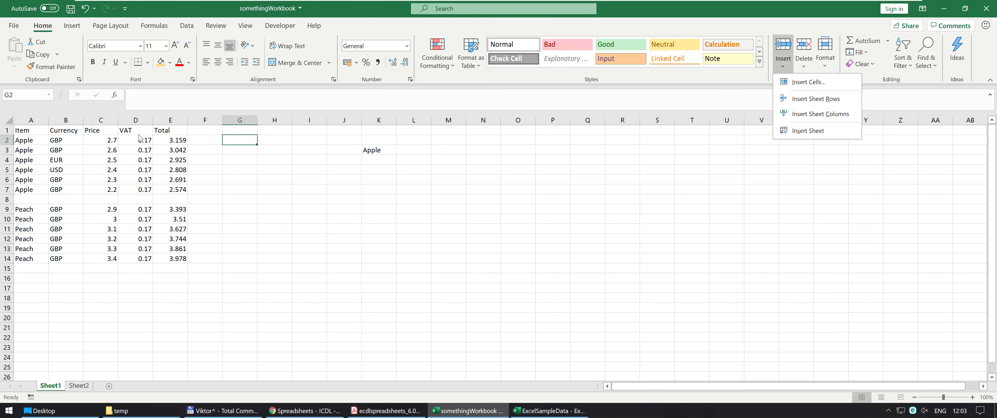
{"action": "left_click", "coordinate": [816, 99]}
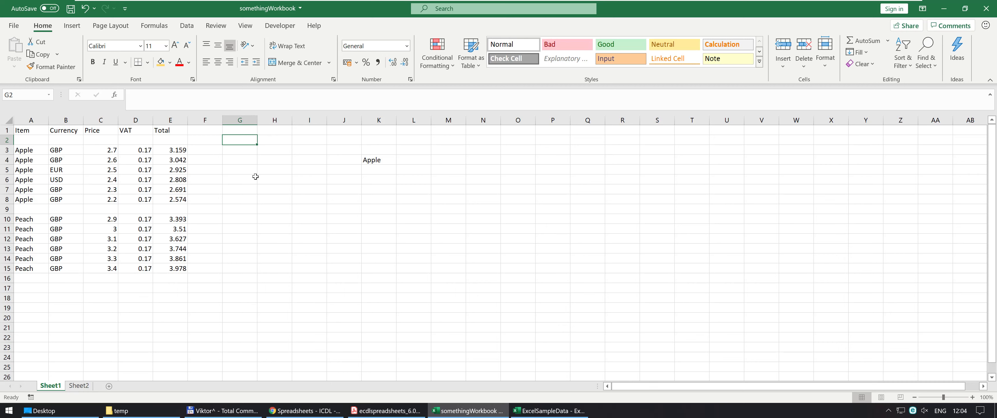
{"action": "left_click", "coordinate": [85, 10]}
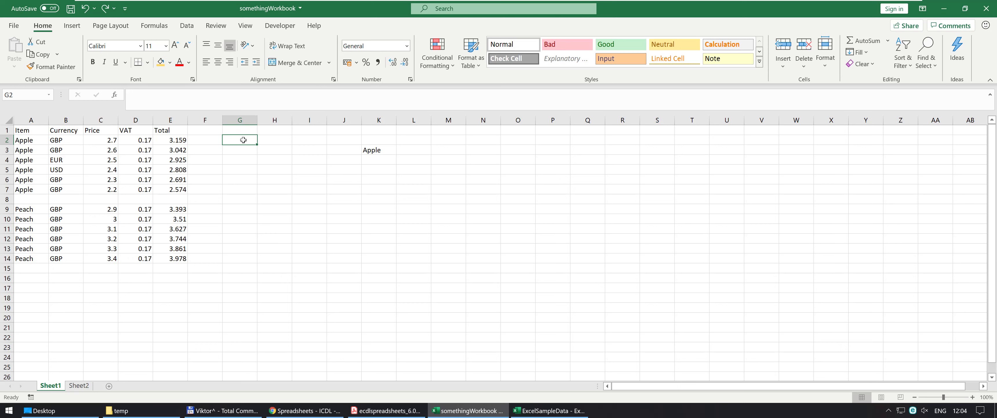
Insert two sheet rows above row 2 based on the range G2:G3, and undo the insertion.
{"action": "left_click_drag", "start_coordinate": [243, 140], "coordinate": [240, 155]}
{"action": "left_click", "coordinate": [783, 64]}
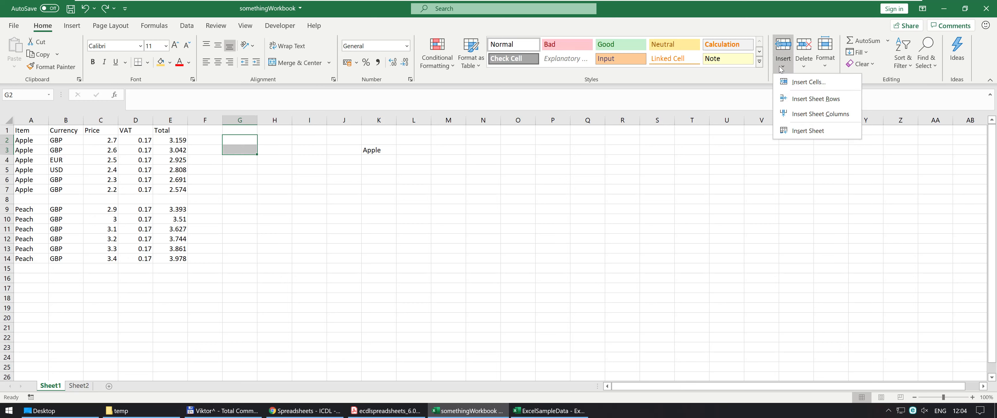
{"action": "left_click", "coordinate": [788, 98]}
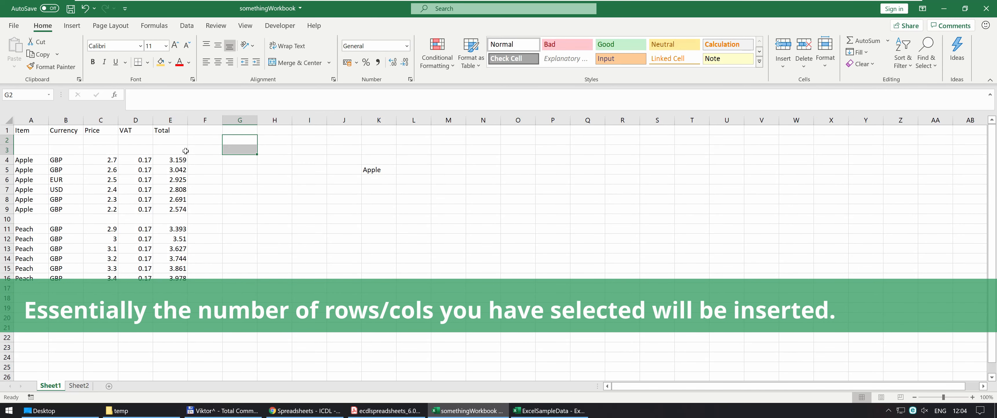
{"action": "left_click", "coordinate": [84, 8]}
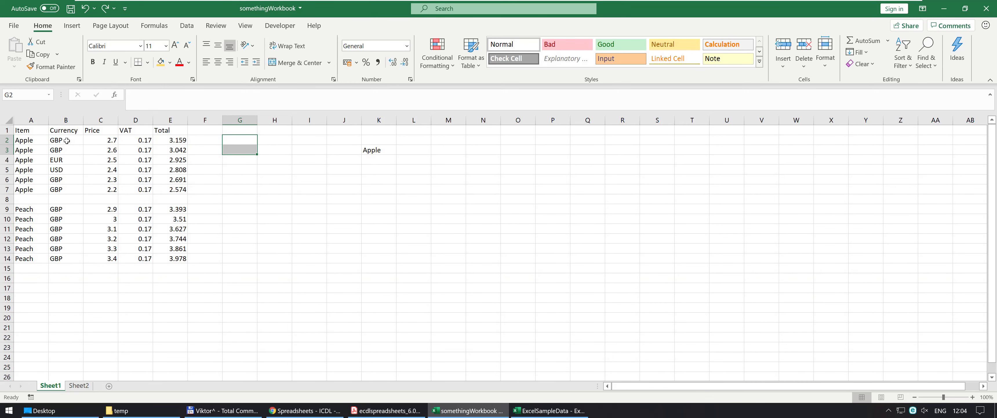
Insert one sheet column before the Currency column based on cell B3, and undo the insertion.
{"action": "left_click", "coordinate": [63, 153]}
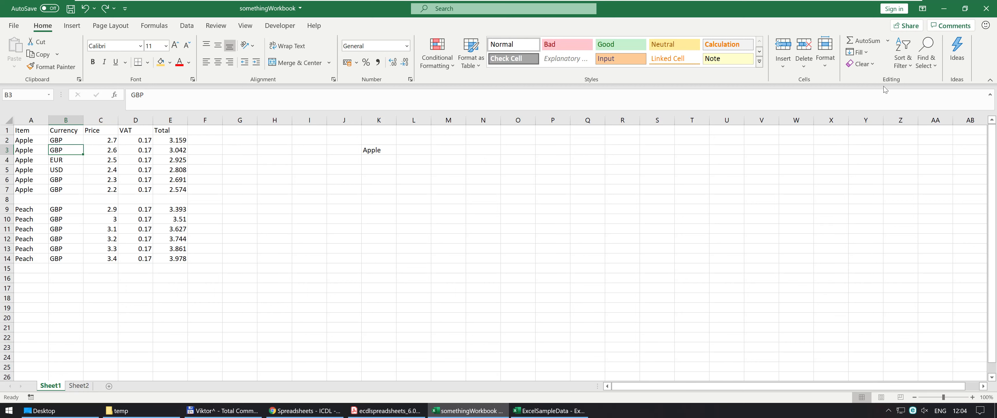
{"action": "left_click", "coordinate": [782, 64]}
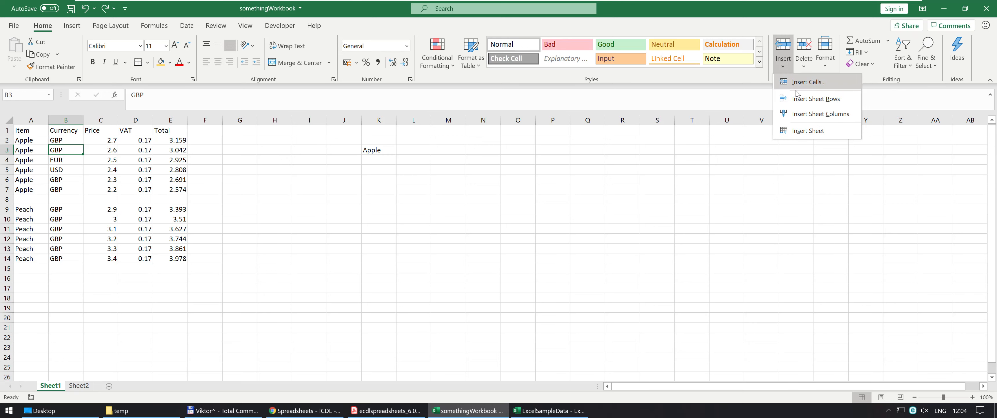
{"action": "left_click", "coordinate": [800, 114]}
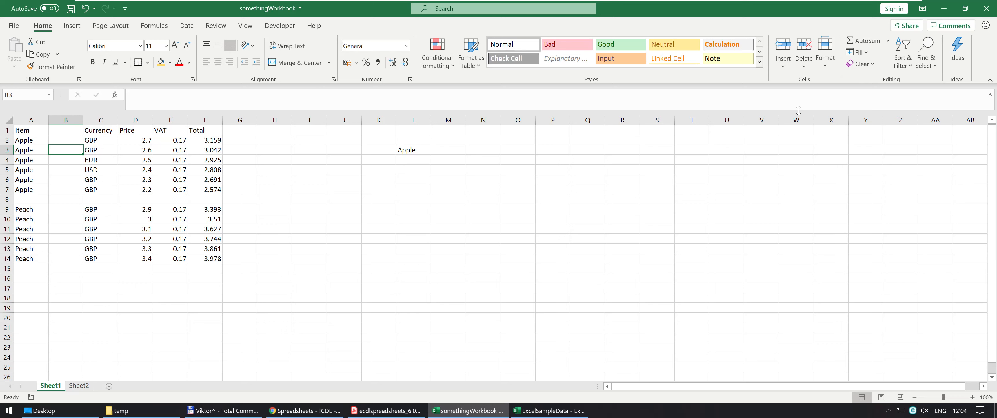
{"action": "left_click", "coordinate": [84, 8]}
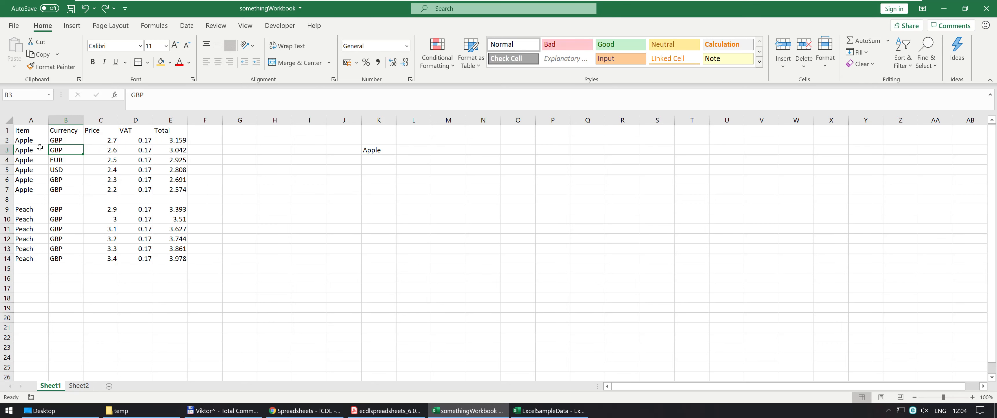
Insert two sheet columns before the Currency column based on the range B3:C3, and undo the insertion.
{"action": "left_click_drag", "start_coordinate": [76, 152], "coordinate": [101, 151]}
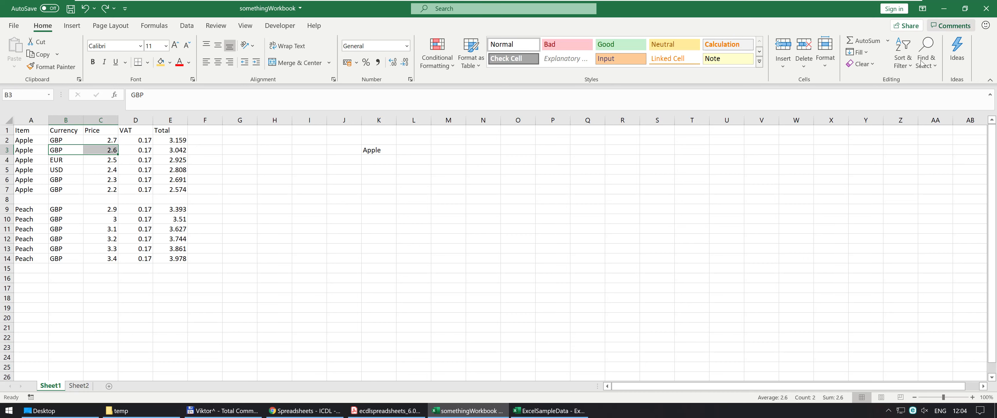
{"action": "left_click", "coordinate": [783, 62]}
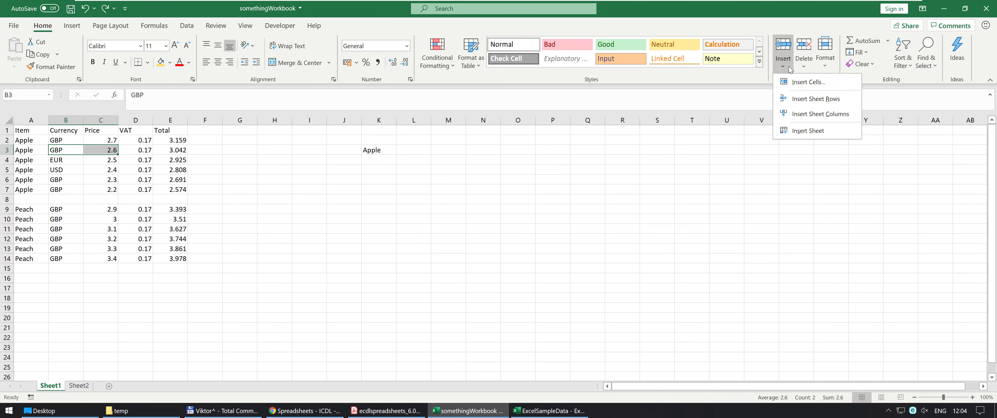
{"action": "left_click", "coordinate": [797, 113]}
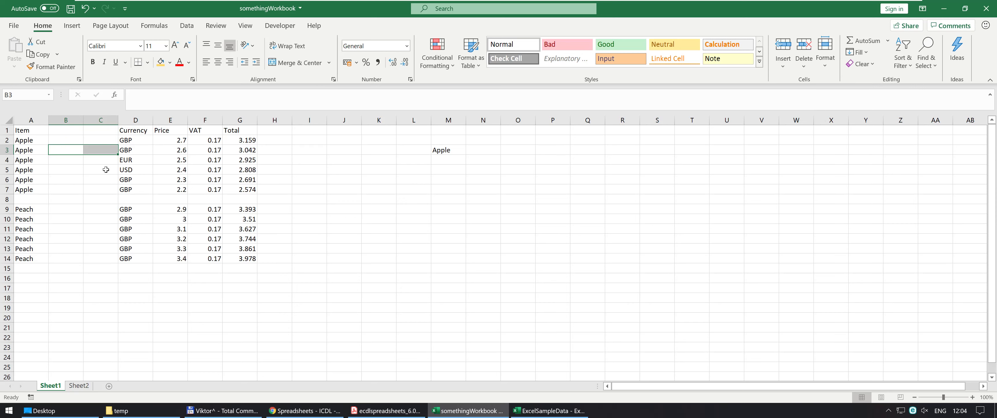
{"action": "left_click", "coordinate": [88, 12]}
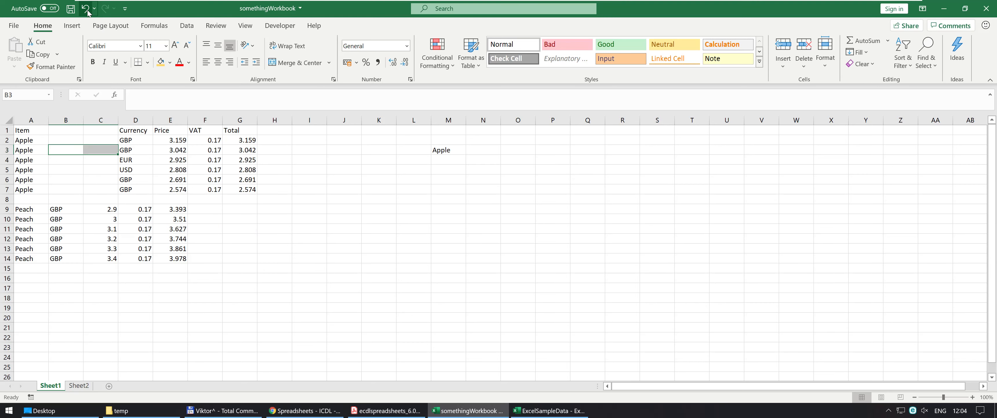
{"action": "left_click", "coordinate": [220, 159]}
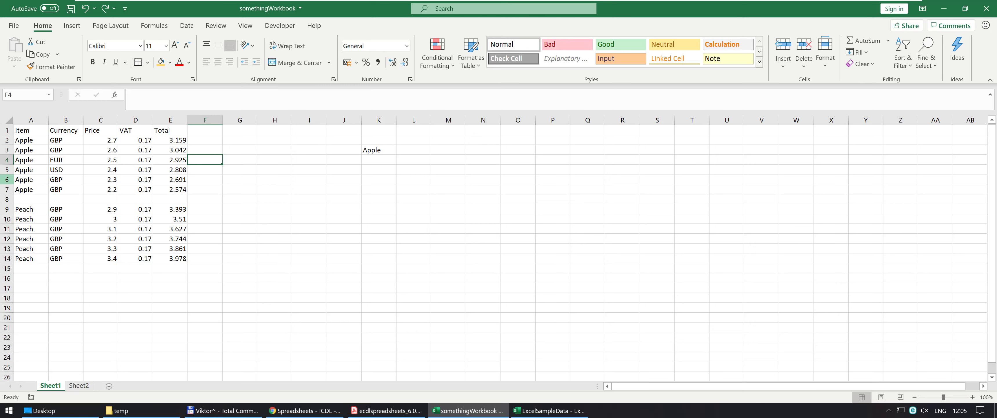
Select the whole of row 6, insert one row above it, and undo the insertion.
{"action": "left_click", "coordinate": [6, 179]}
{"action": "right_click", "coordinate": [6, 182]}
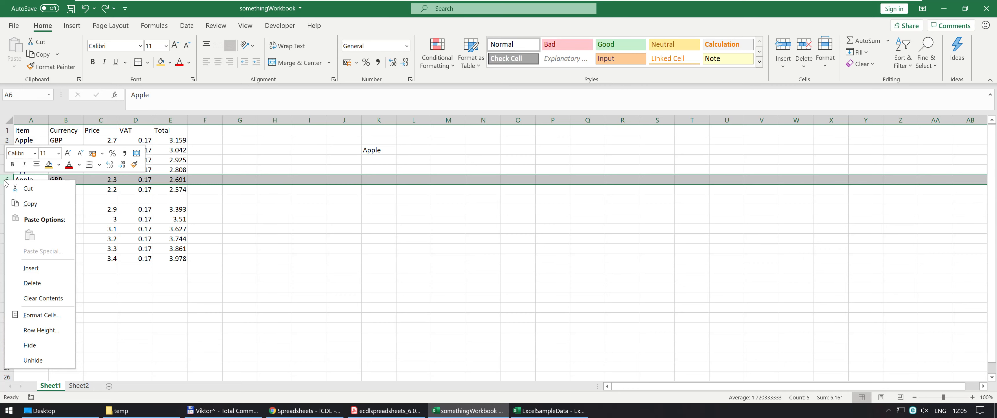
{"action": "left_click", "coordinate": [50, 270]}
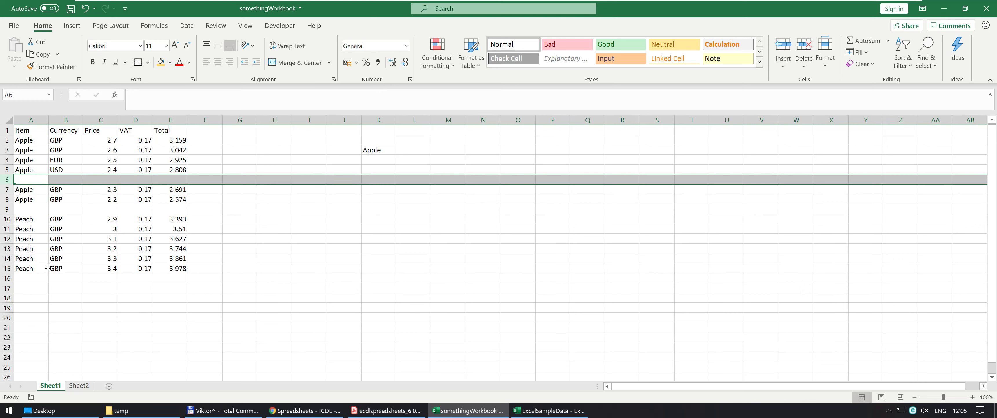
{"action": "key", "text": "ctrl+z"}
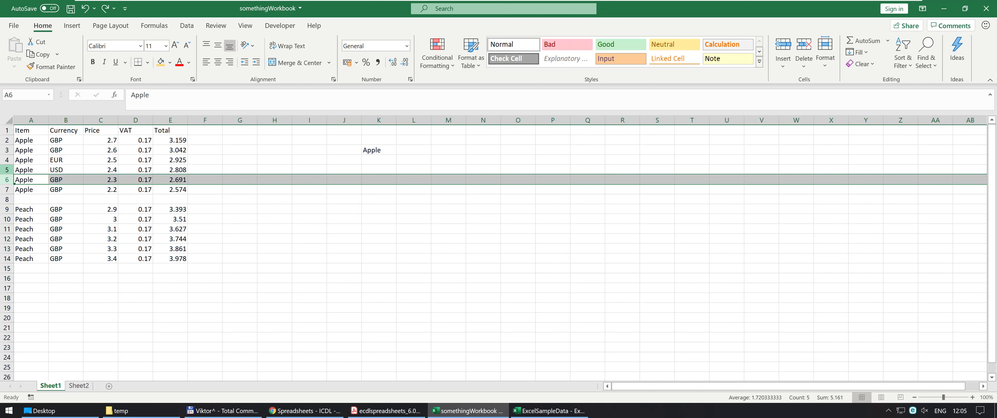
Select rows 5 and 6, insert two rows above them, and undo the insertion.
{"action": "left_click", "coordinate": [7, 170], "text": "shift"}
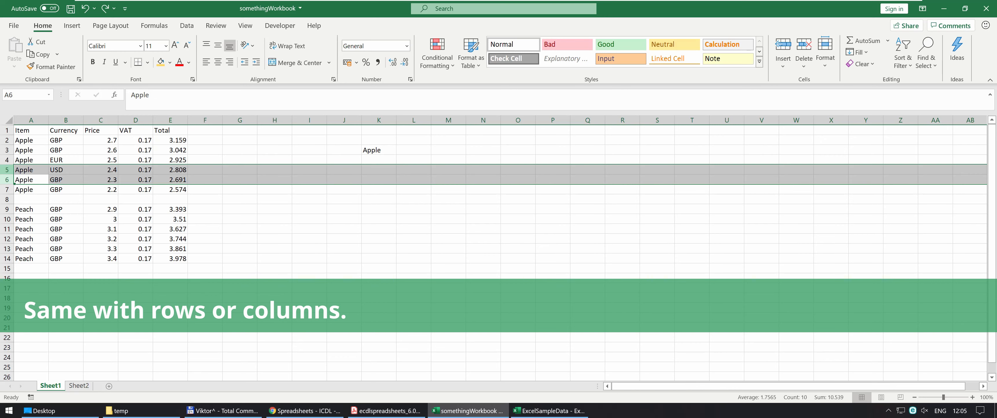
{"action": "right_click", "coordinate": [8, 172]}
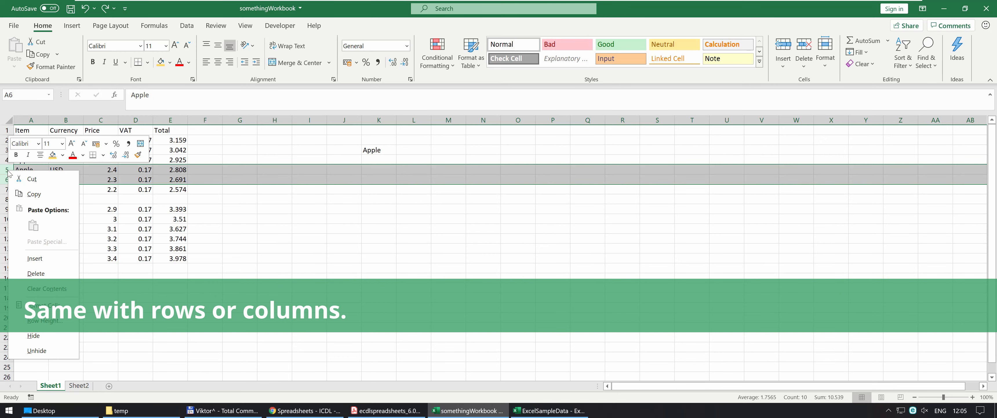
{"action": "left_click", "coordinate": [53, 262]}
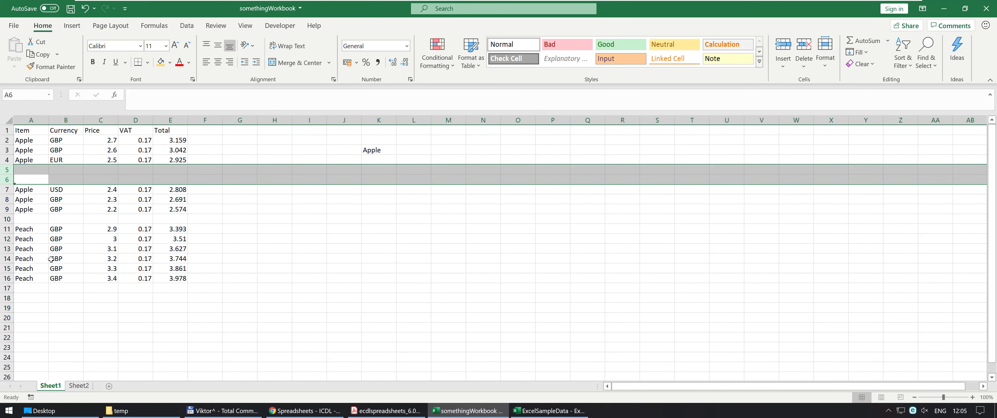
{"action": "key", "text": "ctrl+z"}
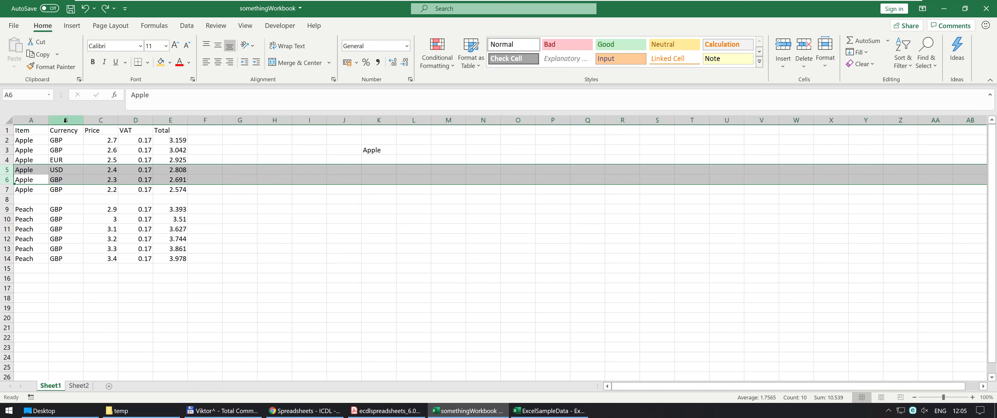
{"action": "left_click", "coordinate": [64, 171]}
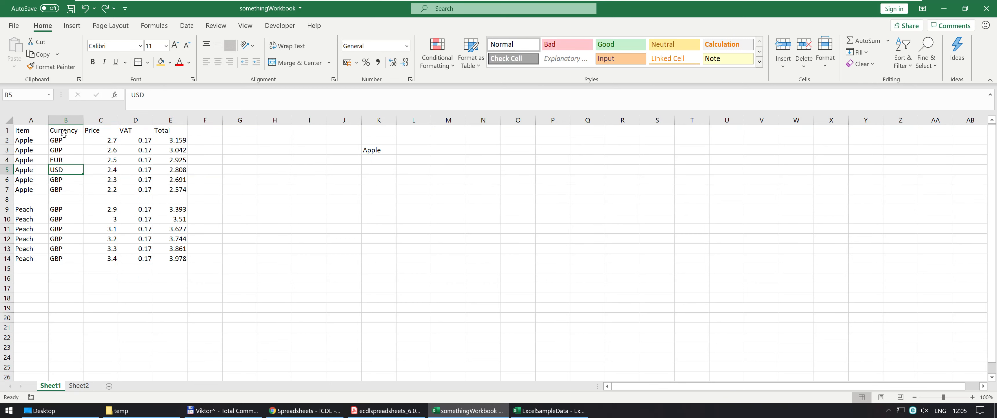
Insert one column before the Total column by selecting all of column E, and undo the insertion.
{"action": "right_click", "coordinate": [174, 120]}
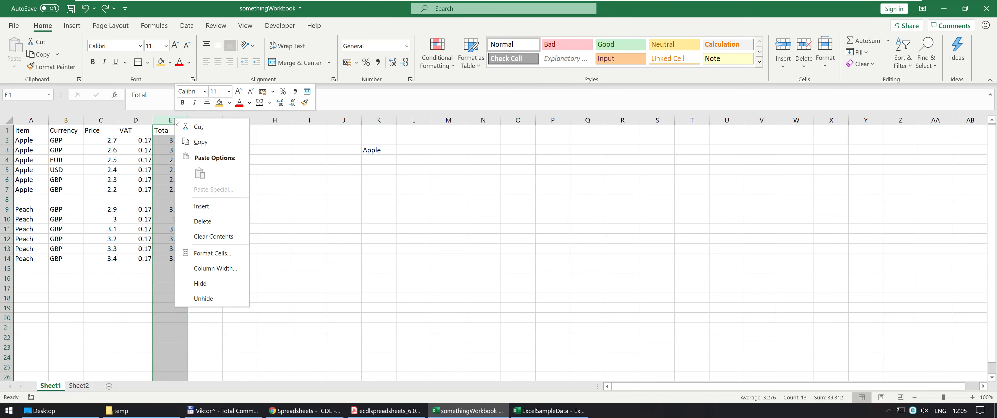
{"action": "left_click", "coordinate": [217, 206]}
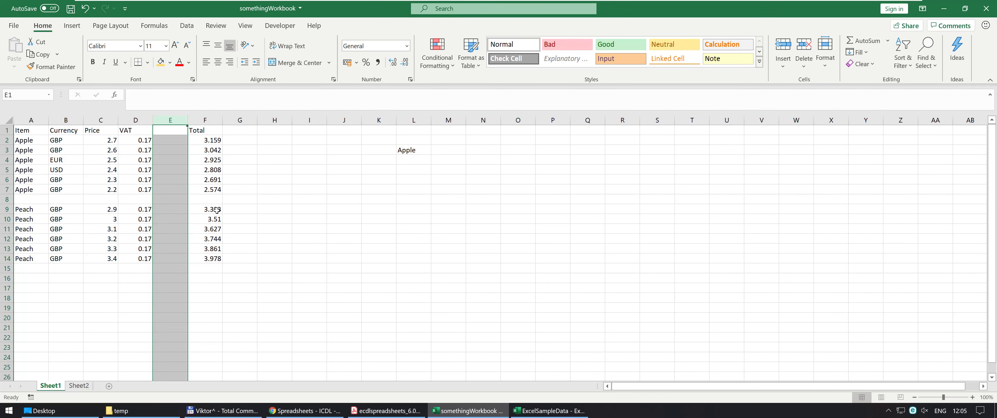
{"action": "key", "text": "ctrl+z"}
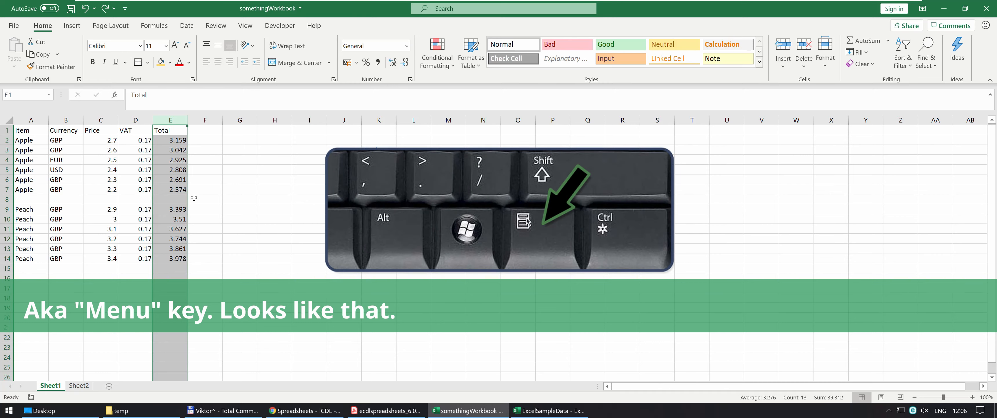
Insert cells at the Total header cell E1 with the Entire row option, and undo the insertion.
{"action": "key", "text": "Menu"}
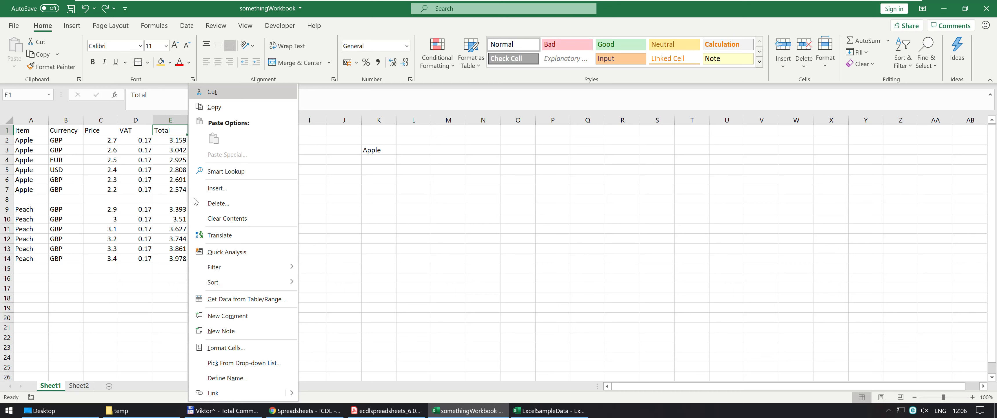
{"action": "left_click", "coordinate": [257, 186]}
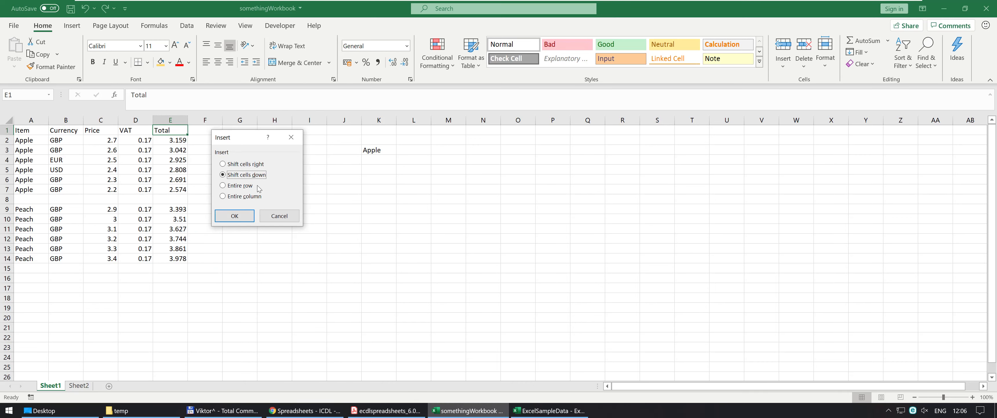
{"action": "left_click", "coordinate": [240, 186]}
{"action": "key", "text": "Return"}
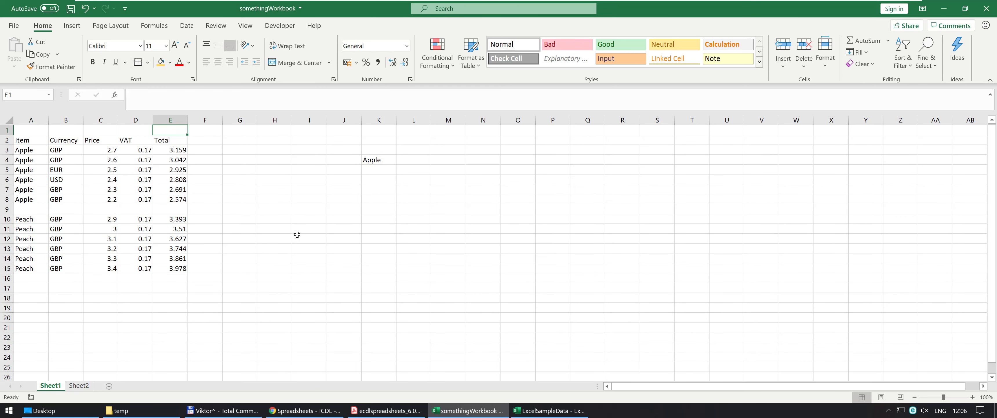
{"action": "left_click", "coordinate": [84, 9]}
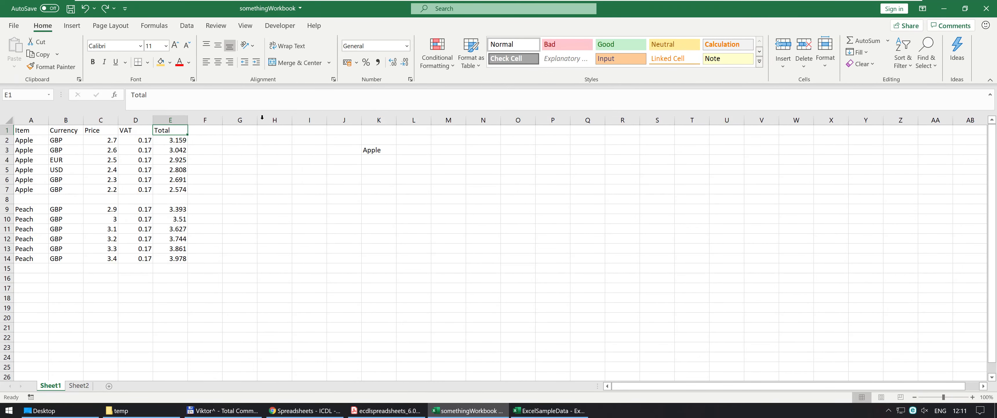
Delete the entire sheet row containing the Price cell C7 with Delete Sheet Rows, and undo the deletion.
{"action": "left_click", "coordinate": [805, 69]}
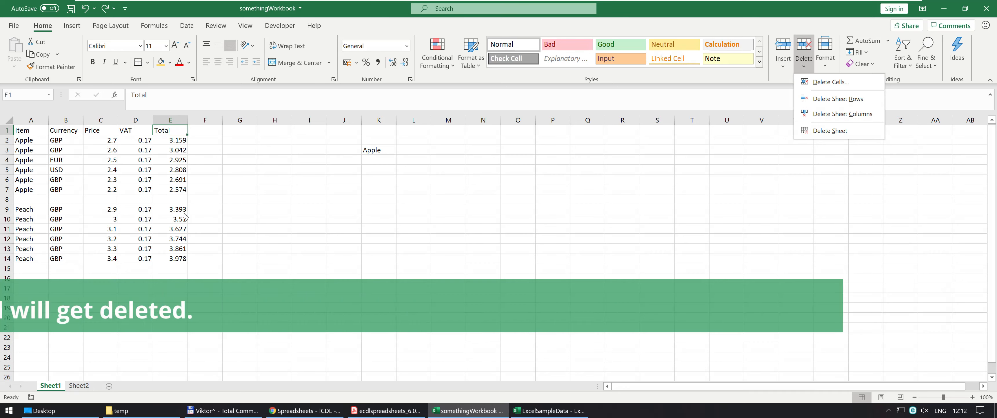
{"action": "left_click", "coordinate": [100, 194]}
{"action": "left_click", "coordinate": [106, 189]}
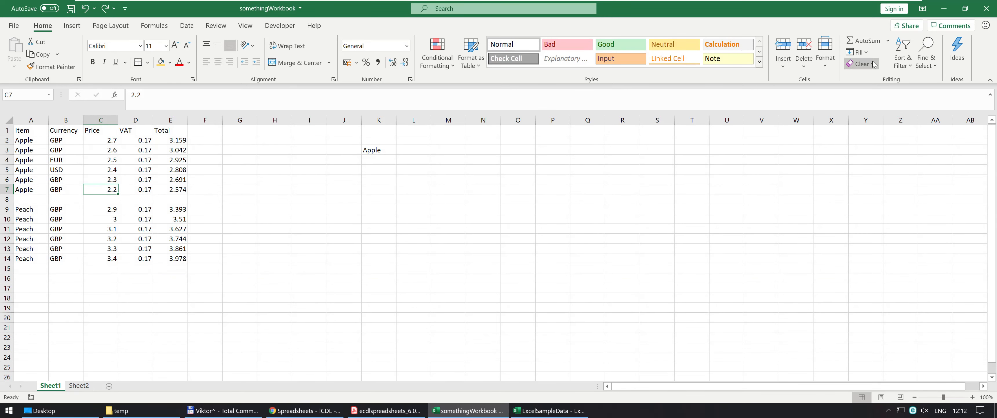
{"action": "left_click", "coordinate": [802, 68]}
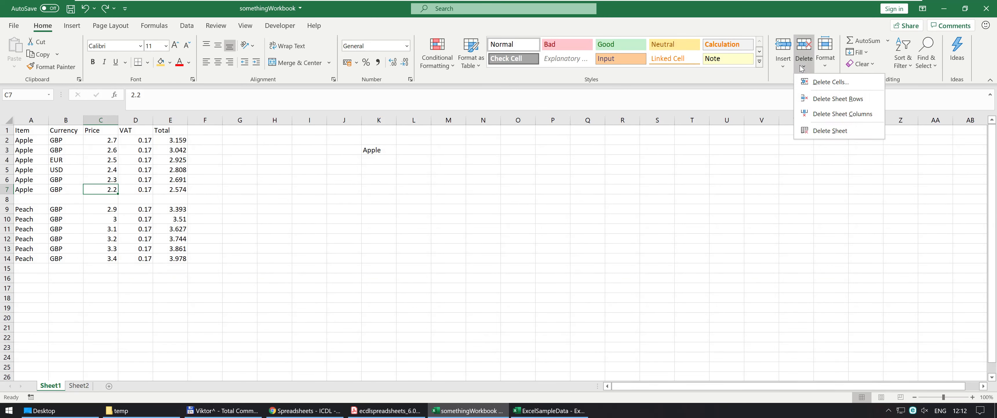
{"action": "left_click", "coordinate": [814, 97]}
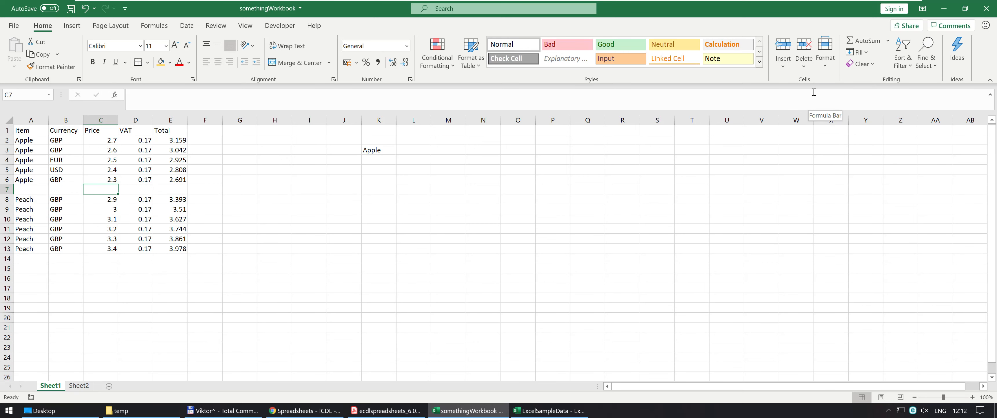
{"action": "left_click", "coordinate": [85, 9]}
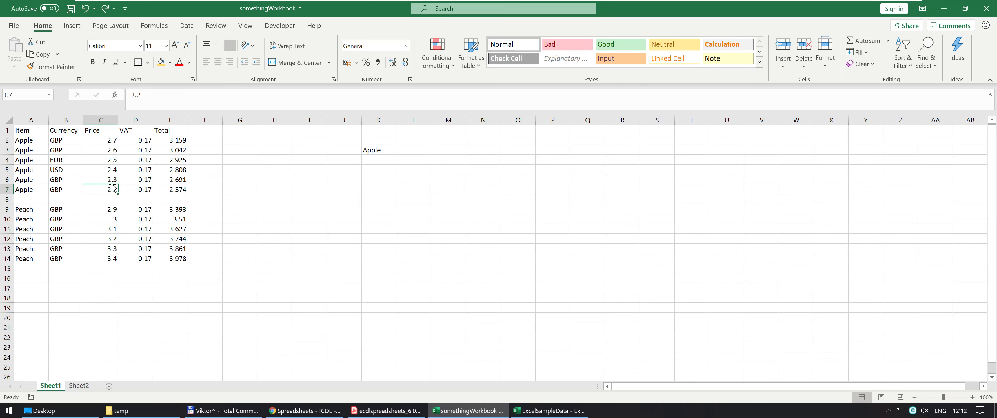
Delete two sheet rows at once by selecting only cells C6:C7, and undo the deletion.
{"action": "left_click_drag", "start_coordinate": [112, 179], "coordinate": [110, 188]}
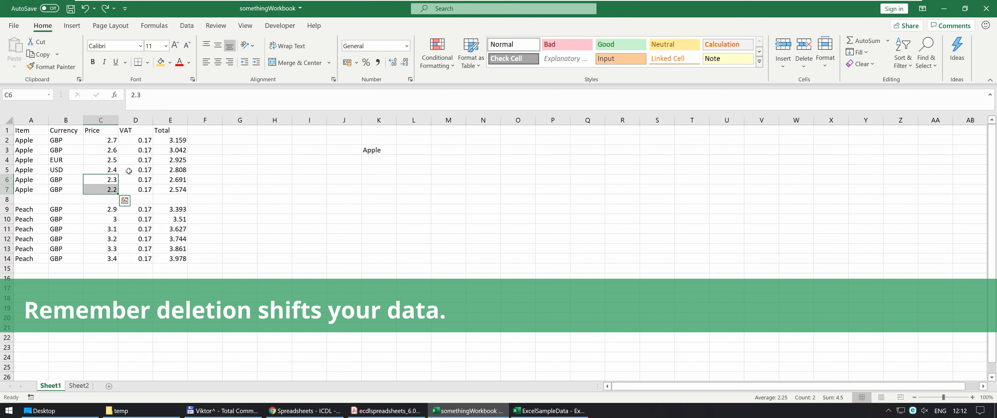
{"action": "left_click", "coordinate": [804, 64]}
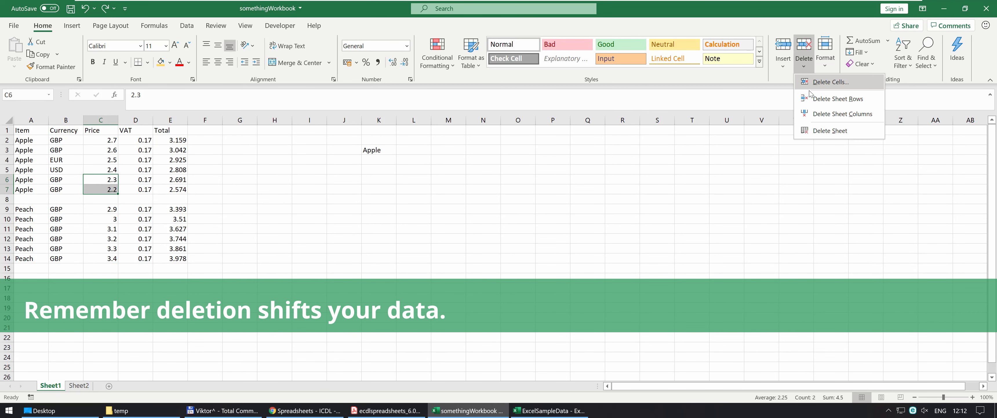
{"action": "left_click", "coordinate": [811, 98]}
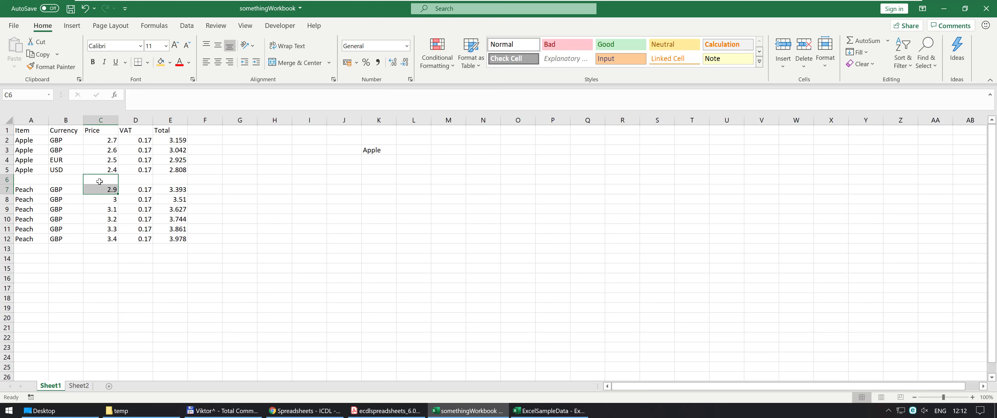
{"action": "left_click", "coordinate": [85, 8]}
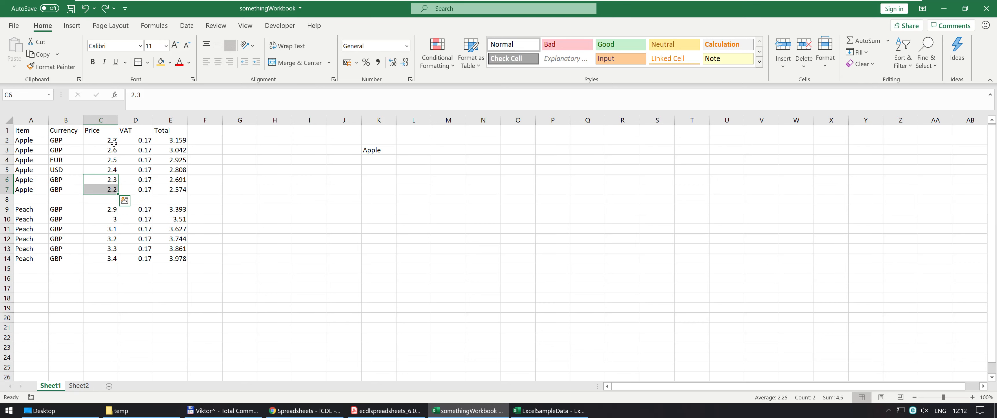
Delete the whole Price column with Delete Sheet Columns from the single cell C7, and undo the deletion.
{"action": "left_click", "coordinate": [104, 188]}
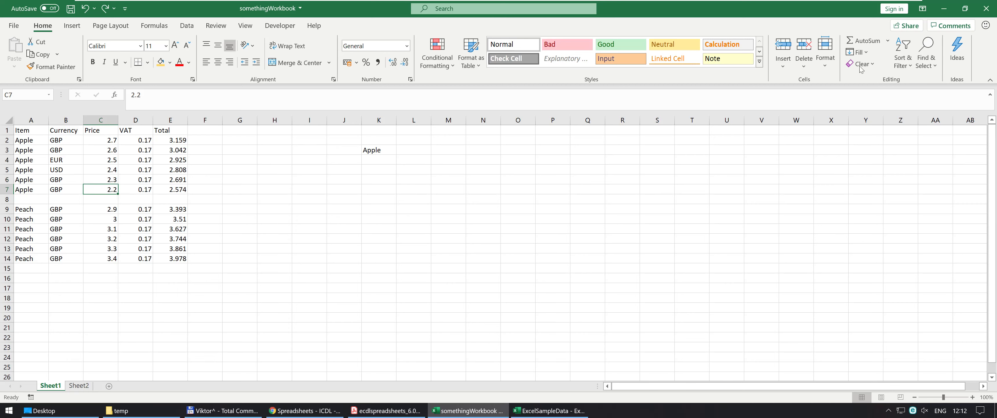
{"action": "left_click", "coordinate": [808, 67]}
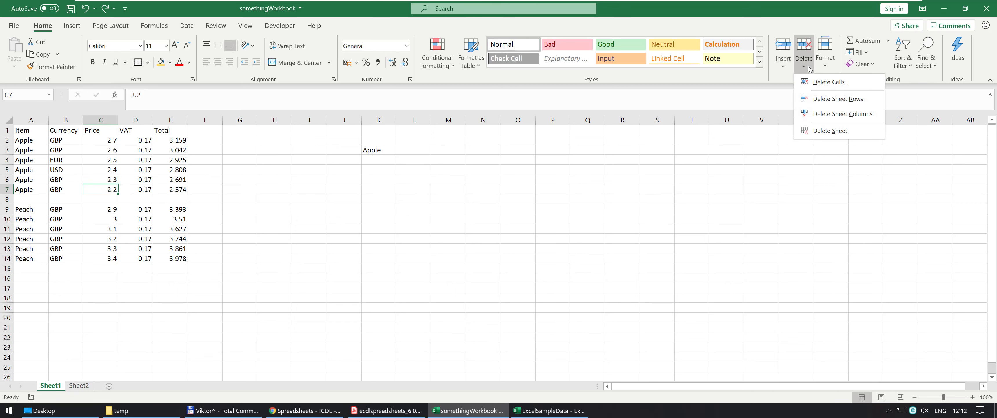
{"action": "left_click", "coordinate": [829, 113]}
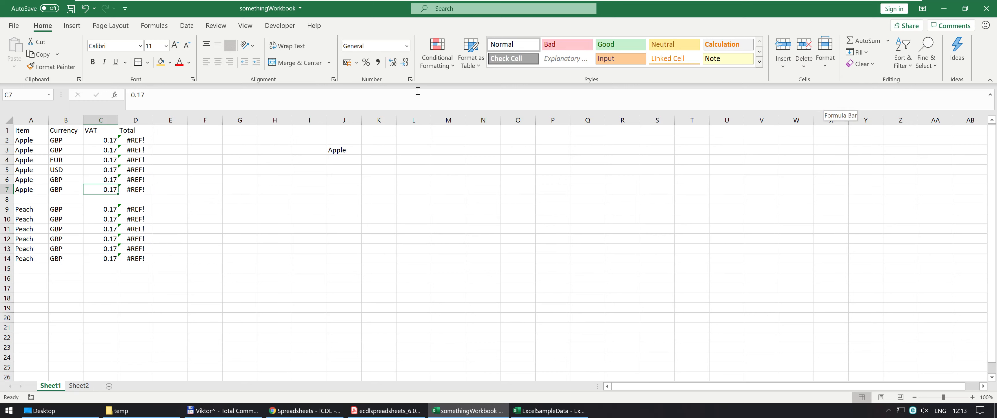
{"action": "left_click", "coordinate": [85, 8]}
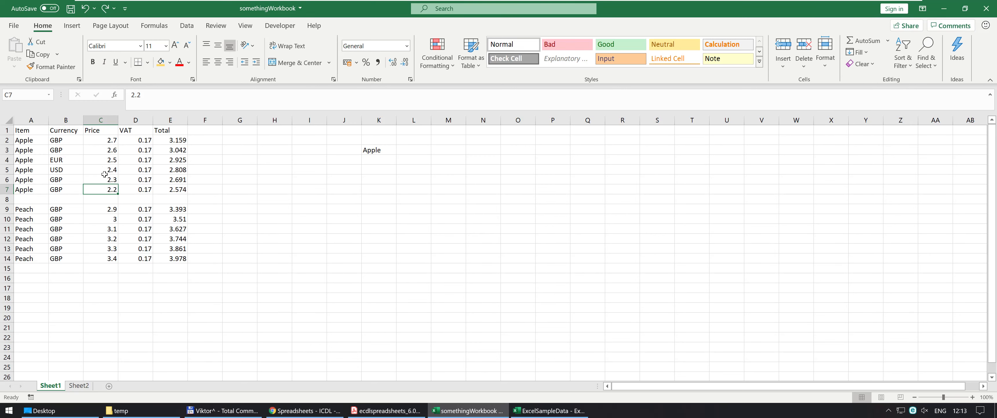
Delete the Price and VAT sheet columns by selecting only cells C7:D7, and undo the deletion.
{"action": "left_click_drag", "start_coordinate": [107, 190], "coordinate": [137, 190]}
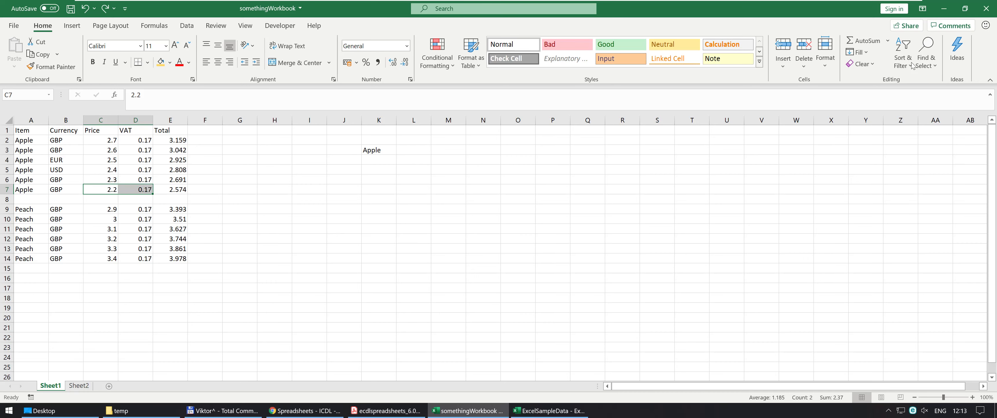
{"action": "left_click", "coordinate": [805, 61]}
{"action": "left_click", "coordinate": [817, 115]}
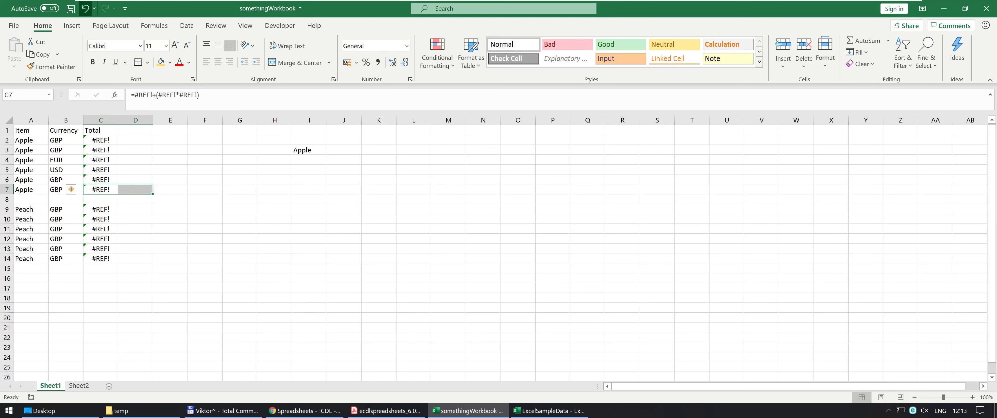
{"action": "left_click", "coordinate": [85, 8]}
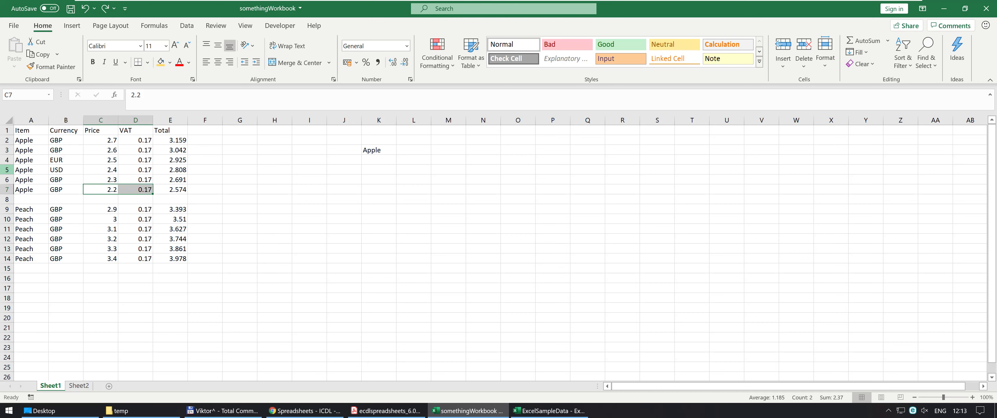
Select the whole of row 5, delete it, and undo the deletion.
{"action": "right_click", "coordinate": [7, 170]}
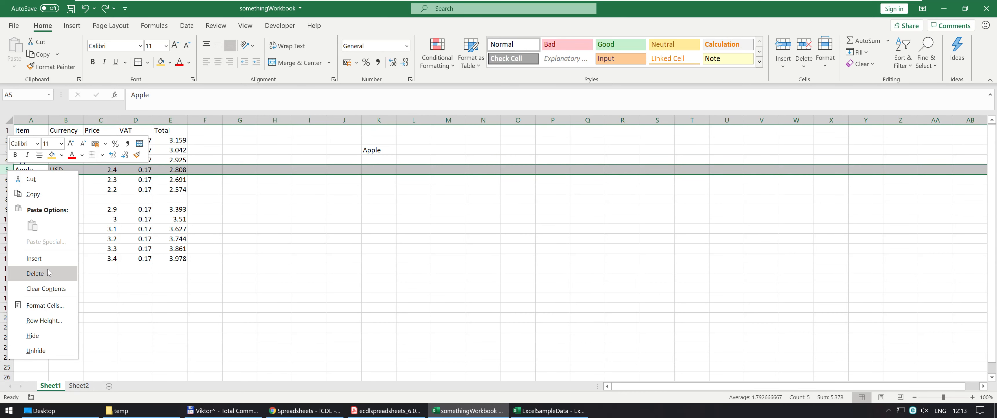
{"action": "left_click", "coordinate": [35, 274]}
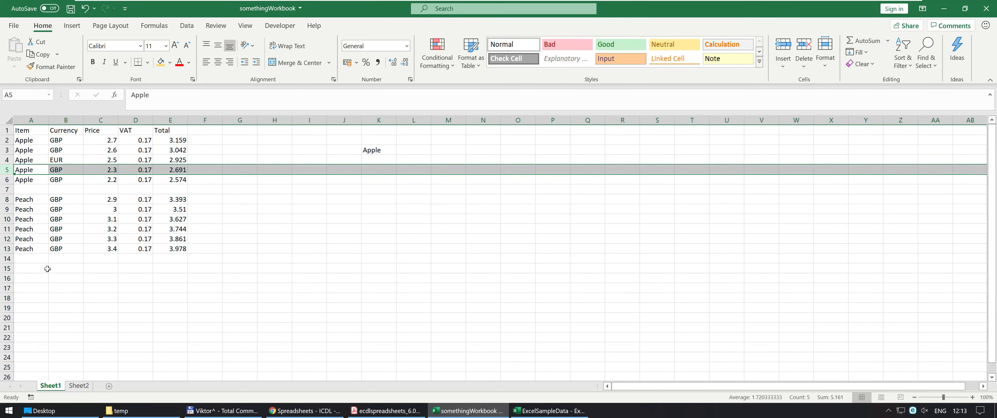
{"action": "left_click", "coordinate": [81, 11]}
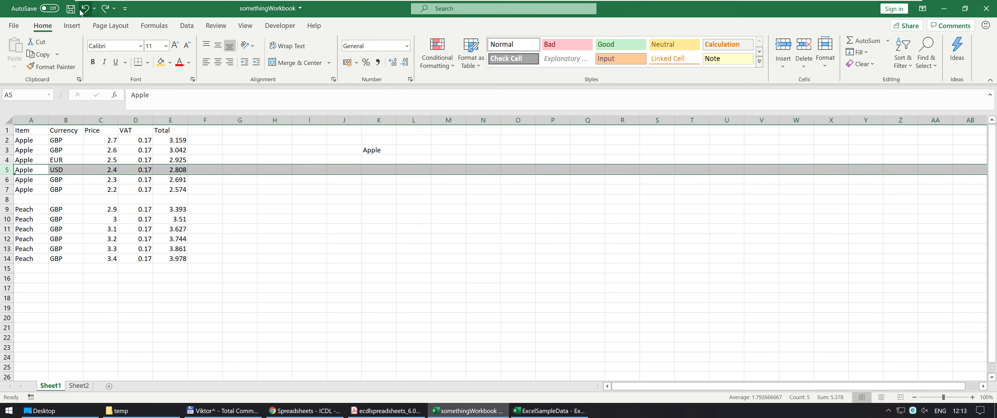
Extend the selection to the whole of rows 5 and 6, delete both rows, and undo the deletion.
{"action": "left_click", "coordinate": [6, 180], "text": "shift"}
{"action": "right_click", "coordinate": [7, 180]}
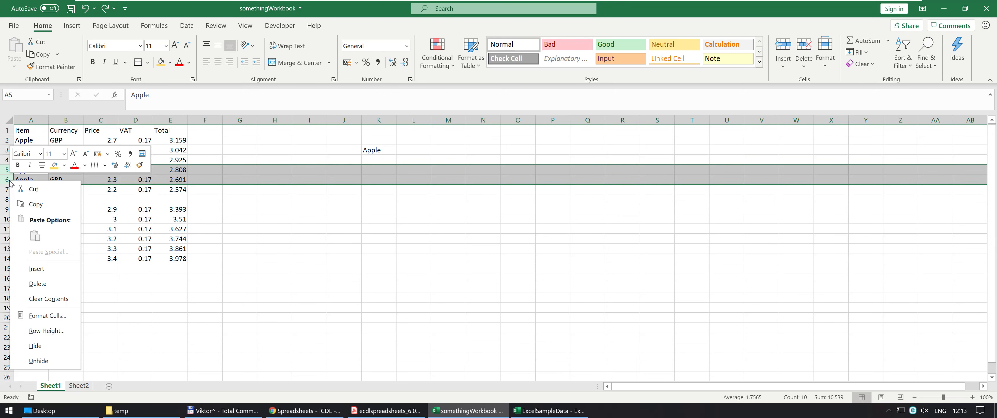
{"action": "left_click", "coordinate": [35, 283]}
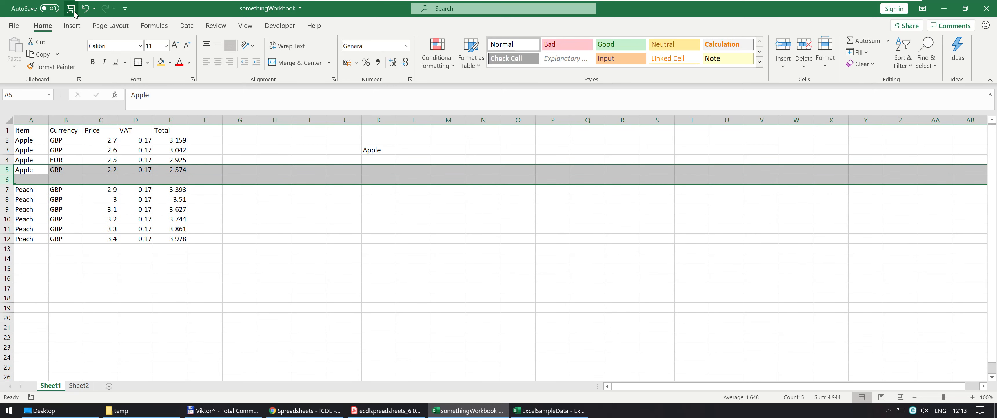
{"action": "left_click", "coordinate": [84, 8]}
Select the whole of columns C and D, delete both columns, and undo the deletion.
{"action": "left_click_drag", "start_coordinate": [107, 119], "coordinate": [131, 117]}
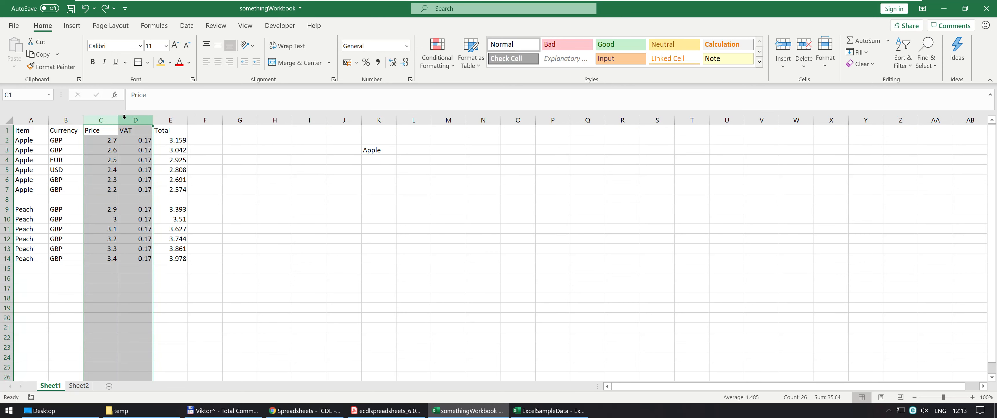
{"action": "right_click", "coordinate": [135, 116]}
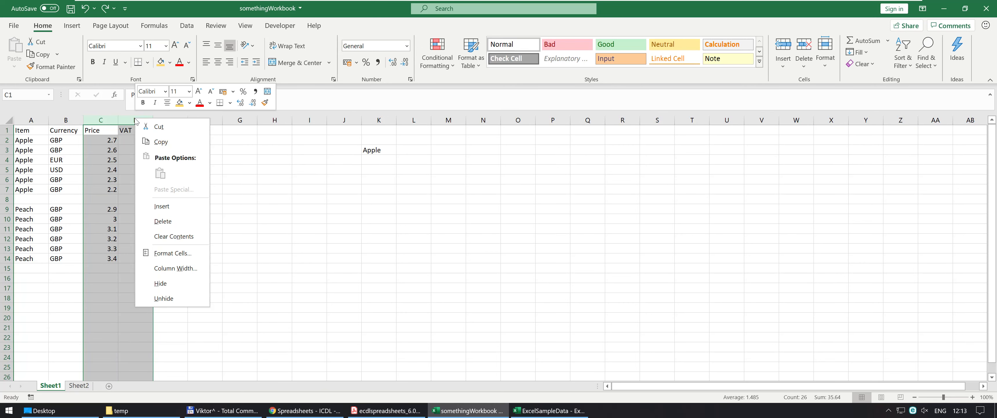
{"action": "left_click", "coordinate": [176, 228]}
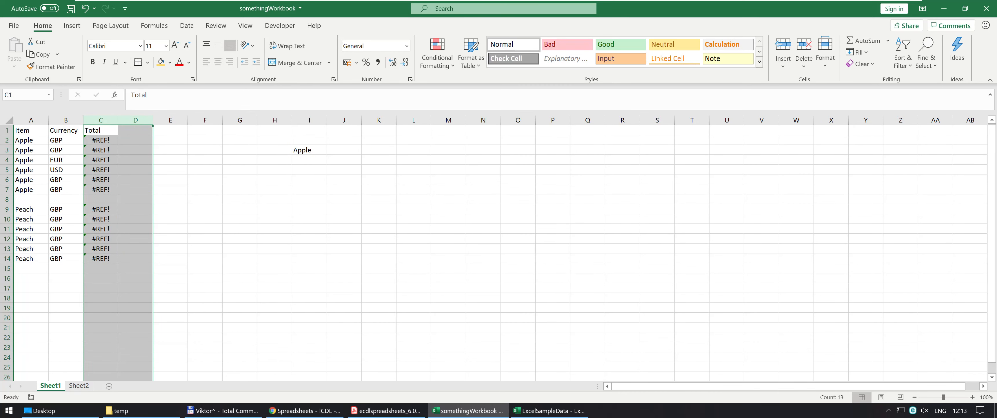
{"action": "key", "text": "ctrl+z"}
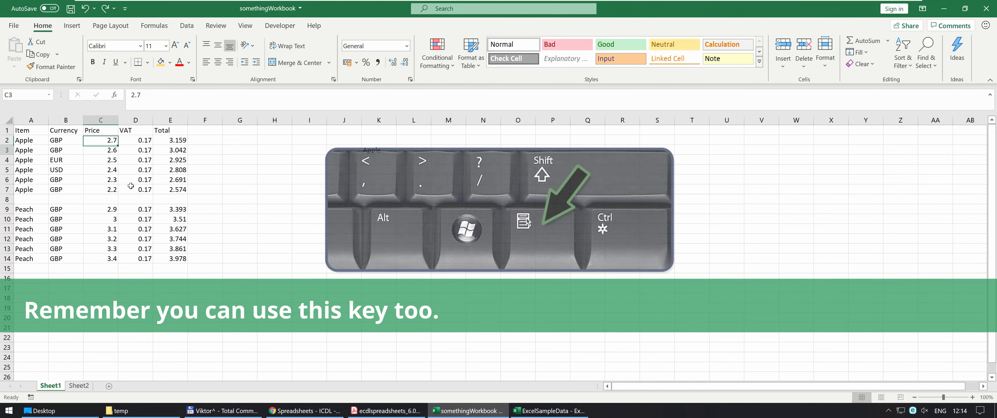
Delete cells at the Price cell C5 with the Entire column option, and undo the deletion.
{"action": "key", "text": "Down"}
{"action": "key", "text": "Down"}
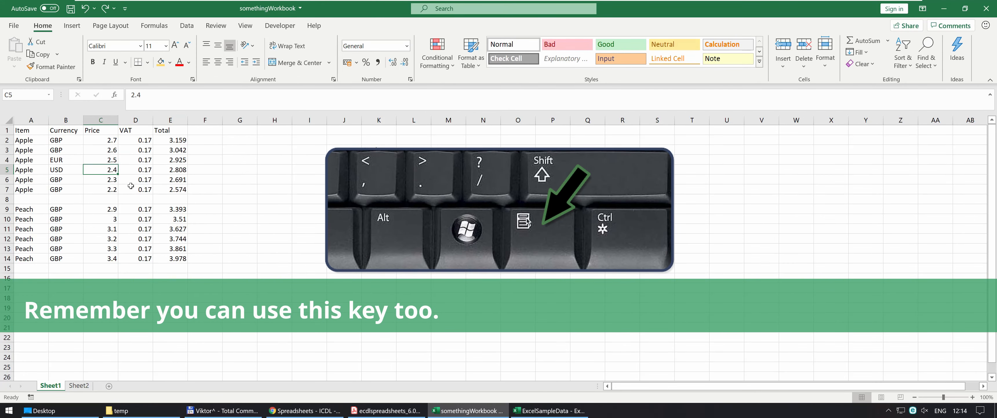
{"action": "key", "text": "Menu"}
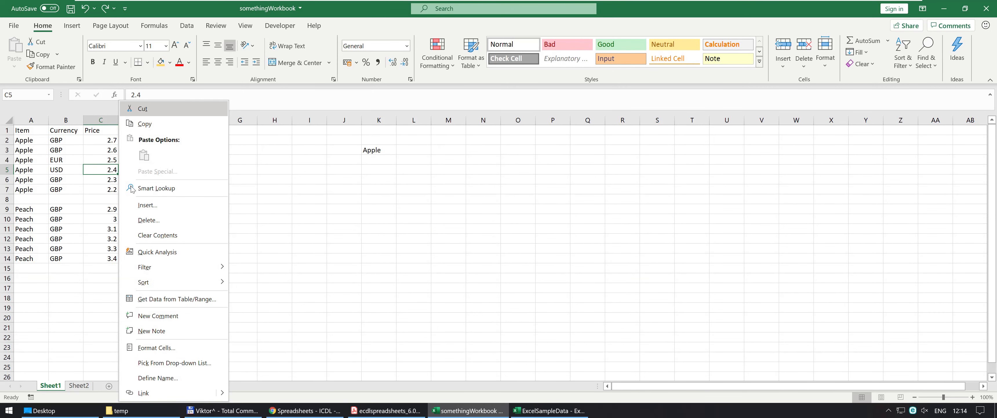
{"action": "left_click", "coordinate": [145, 221]}
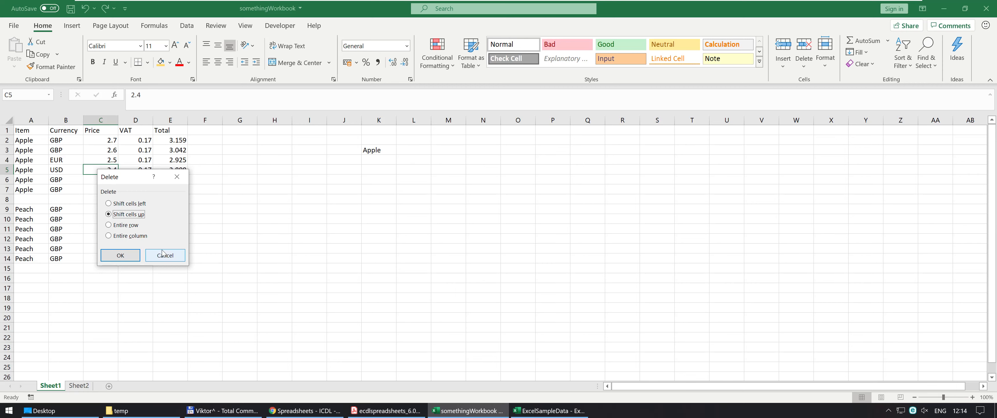
{"action": "key", "text": "alt+c"}
{"action": "key", "text": "Return"}
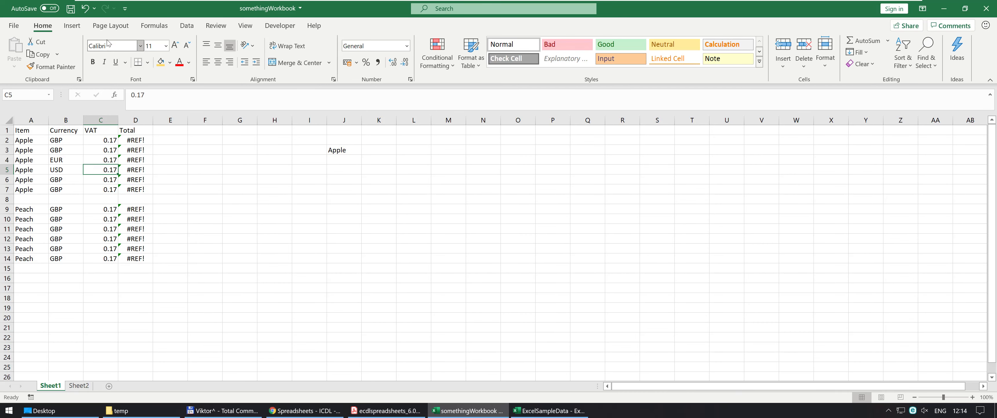
{"action": "left_click", "coordinate": [85, 12]}
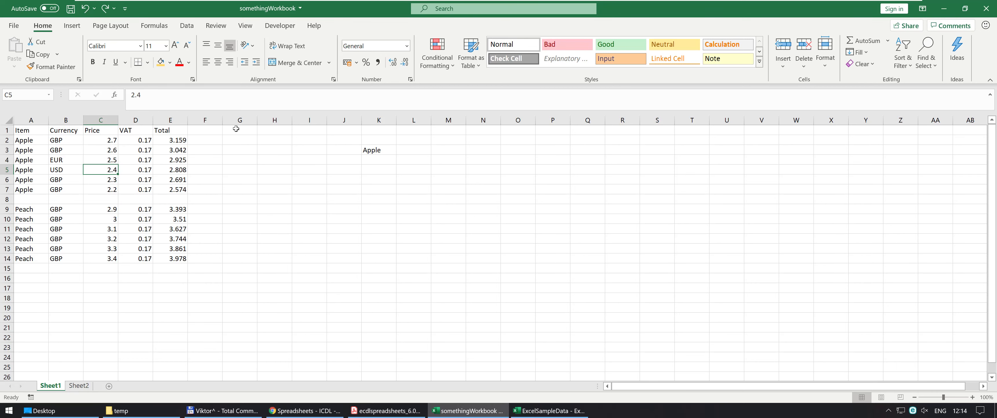
Switch to the open ecdlspreadsheets_6.0 document.
{"action": "left_click", "coordinate": [385, 411]}
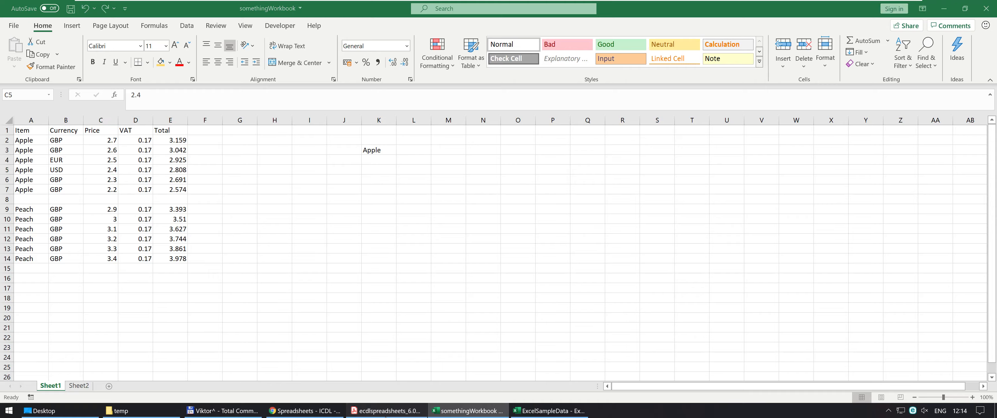